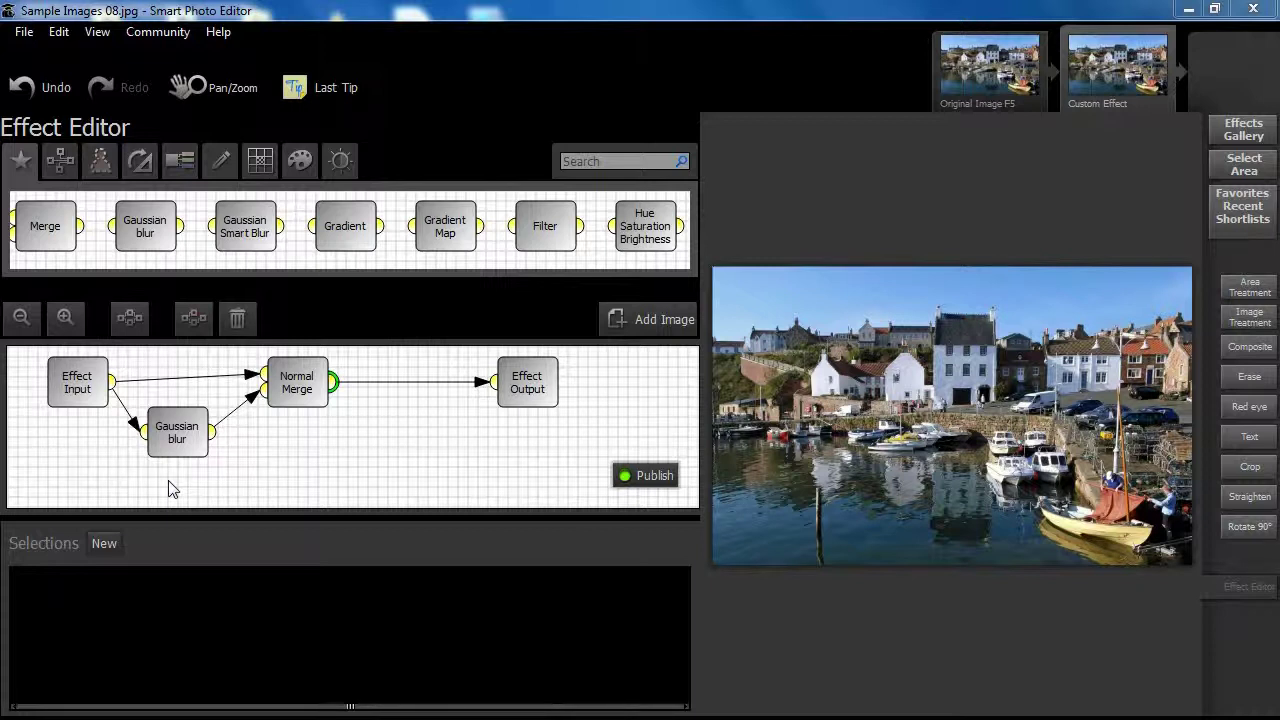
Raise the Gaussian blur node's Radius to 50.23 and confirm it
left_click(192, 447)
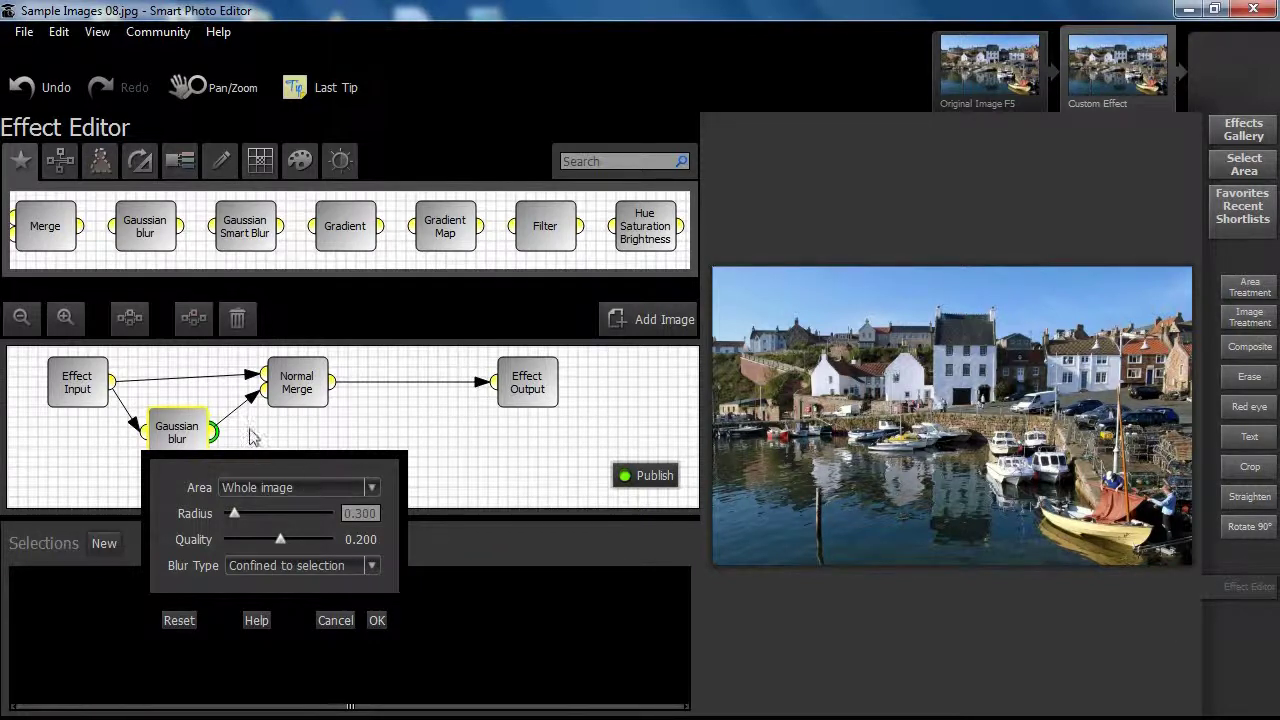
left_click_drag(236, 518, 318, 517)
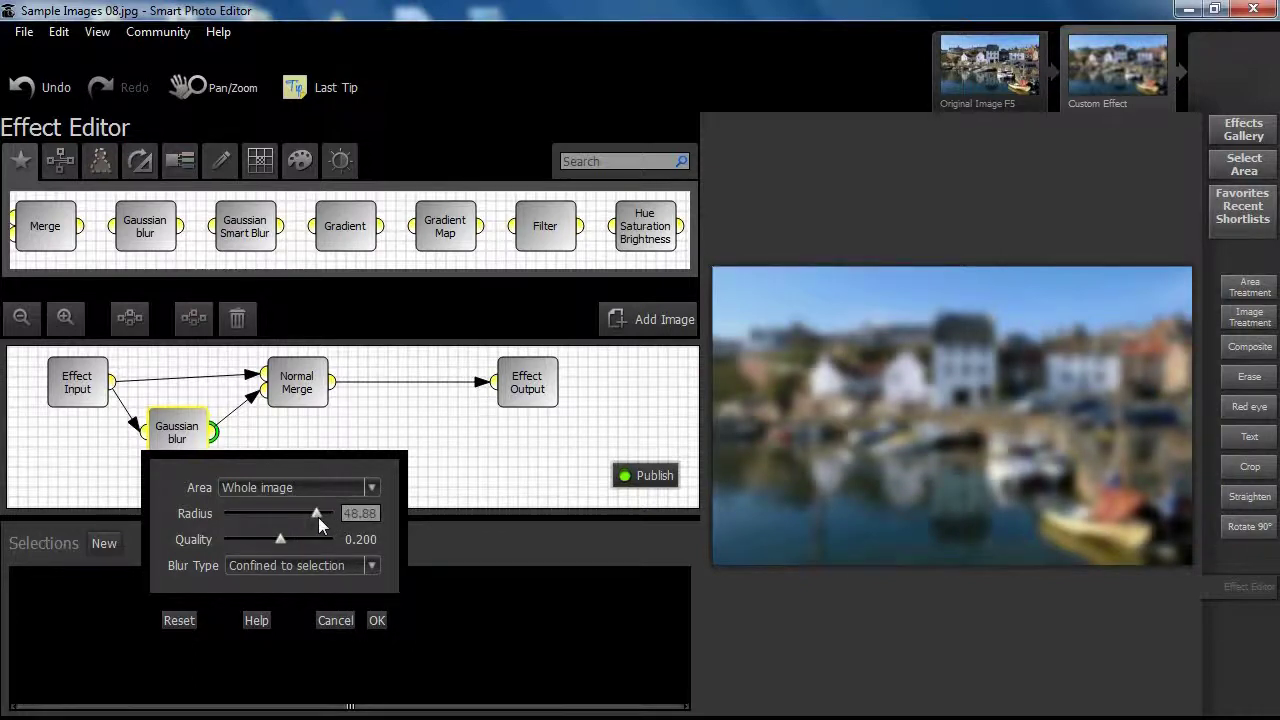
left_click(377, 620)
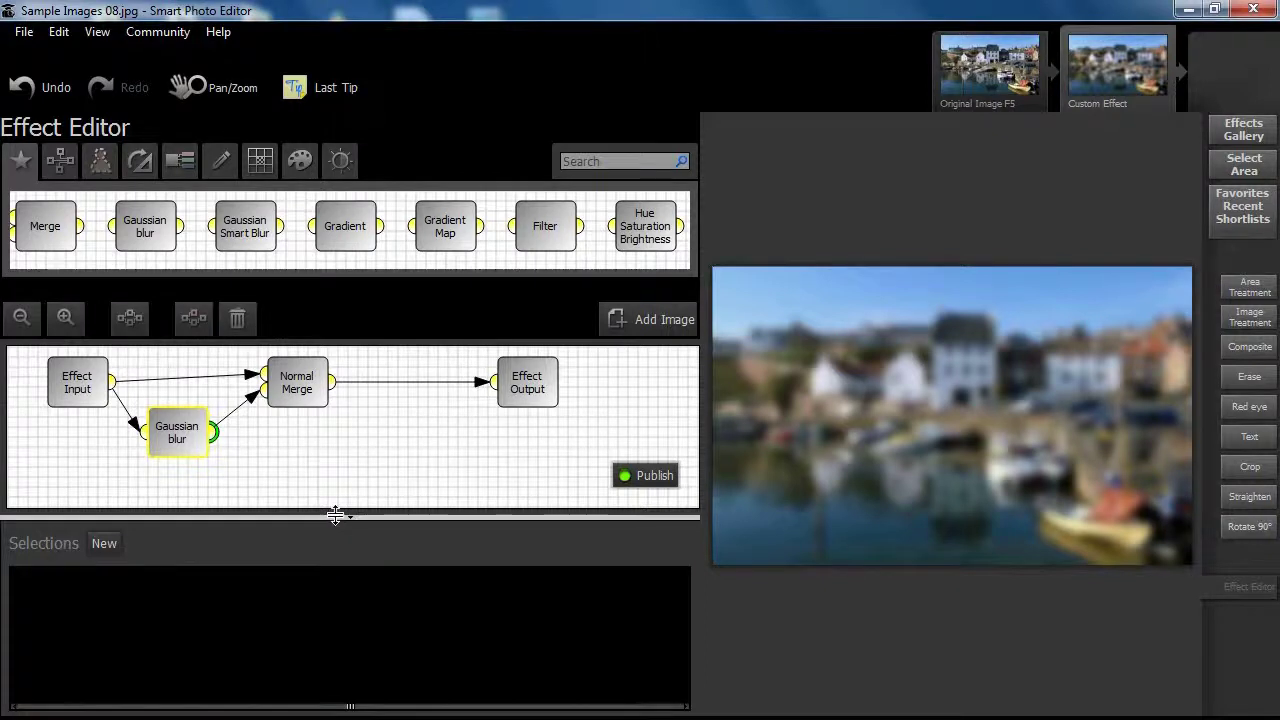
Open the Normal Merge node's settings and list its merge types (Normal, Add, Subtract, Multiply)
left_click(282, 383)
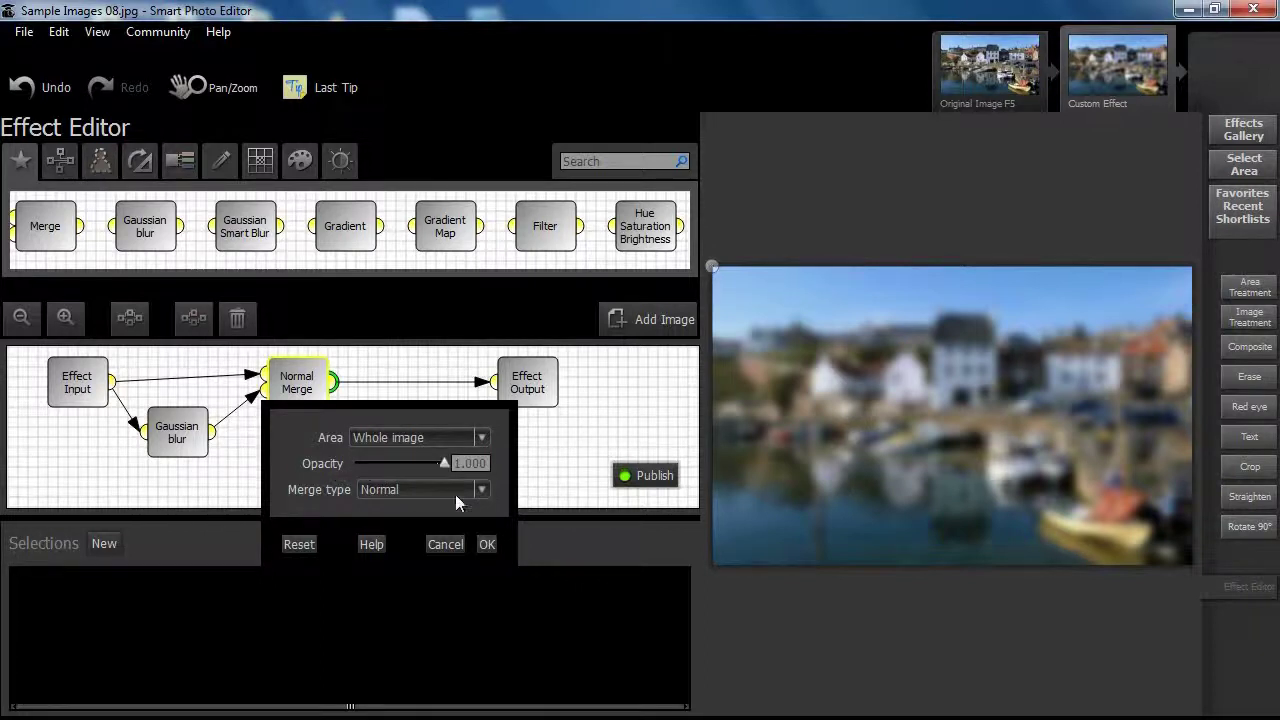
left_click(484, 489)
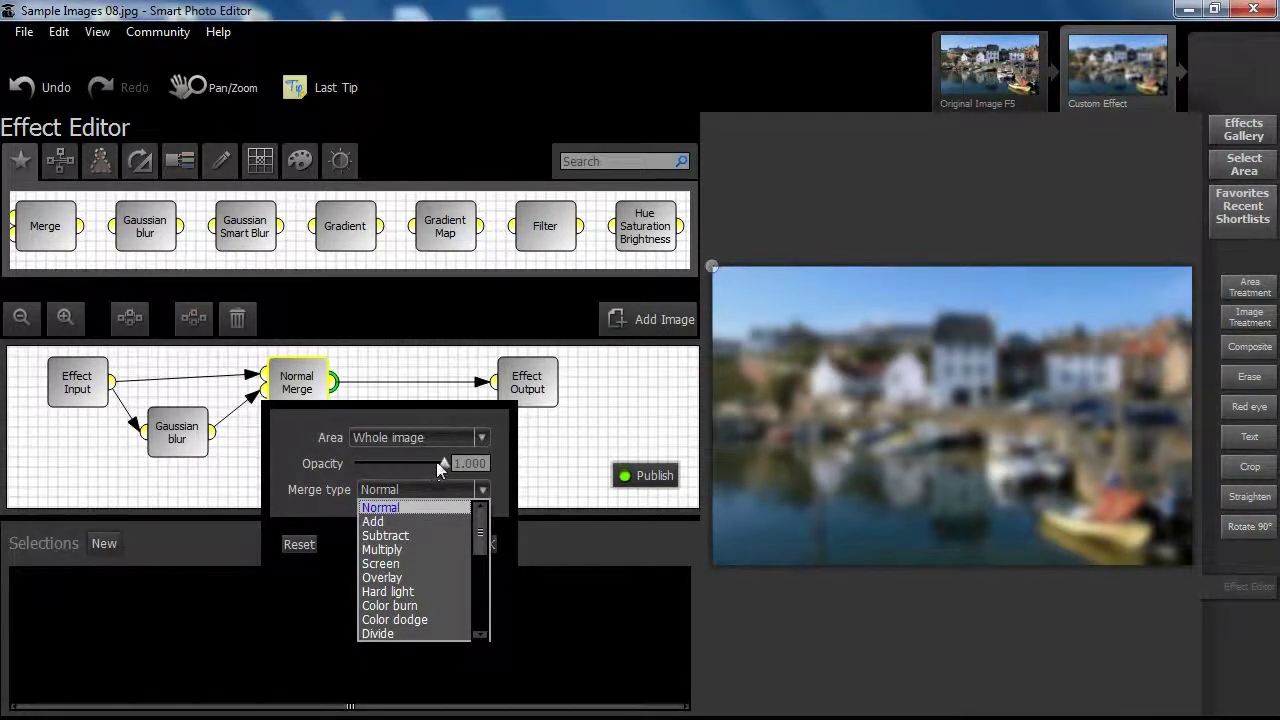
Try the merge as Subtract at about 0.62 opacity, then Multiply at 0.540
mouse_move(443, 462)
left_mouse_down()
mouse_move(376, 461)
mouse_move(443, 461)
left_mouse_up()
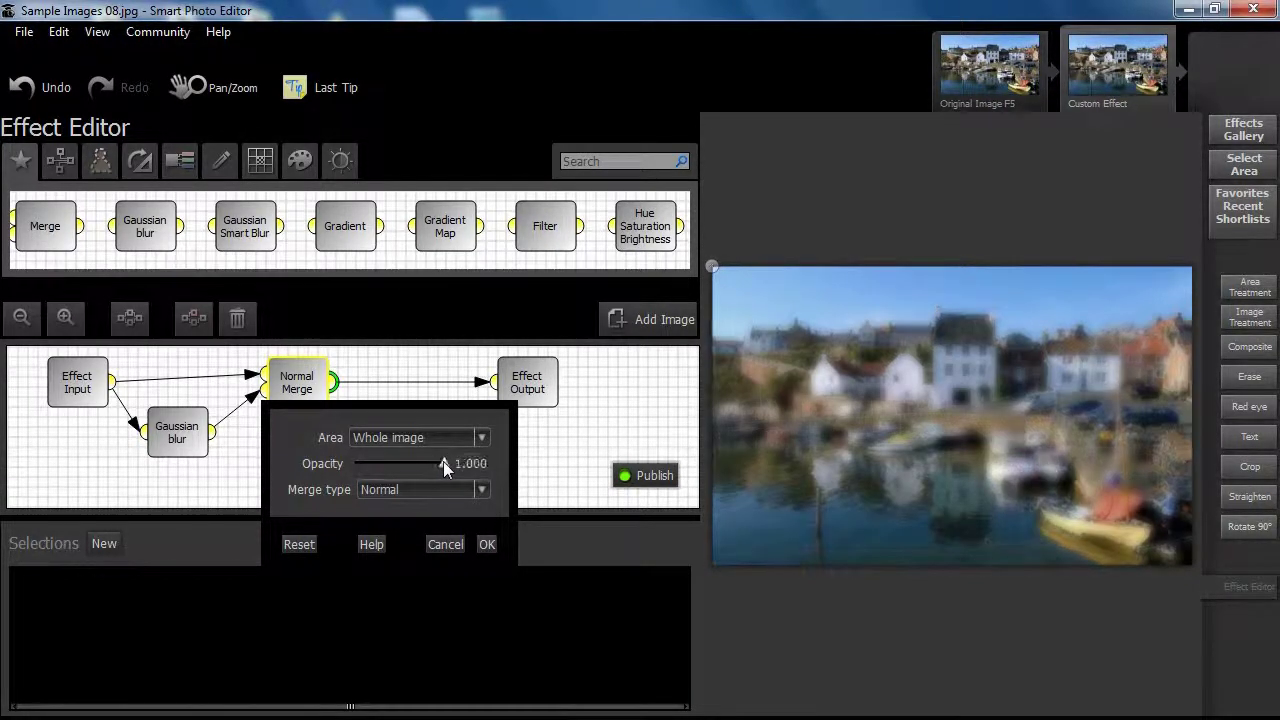
left_click(477, 490)
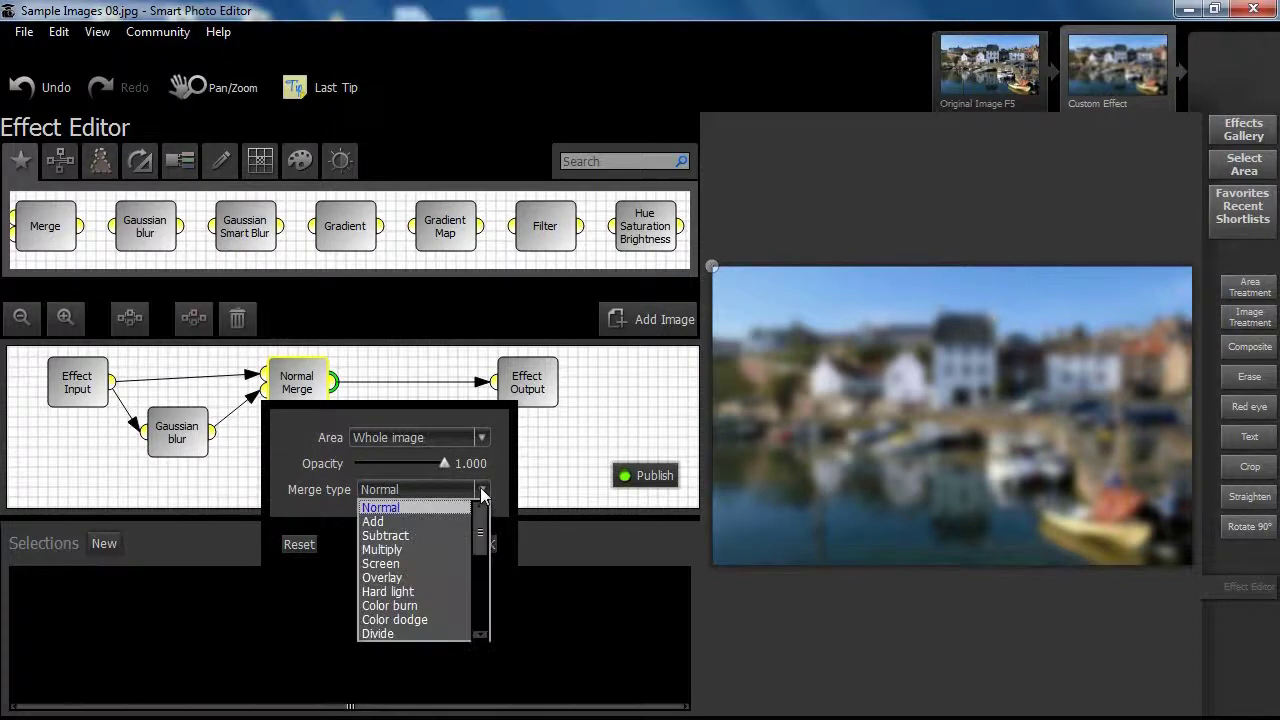
left_click(393, 531)
mouse_move(446, 462)
left_mouse_down()
mouse_move(387, 462)
mouse_move(446, 462)
mouse_move(429, 462)
left_mouse_up()
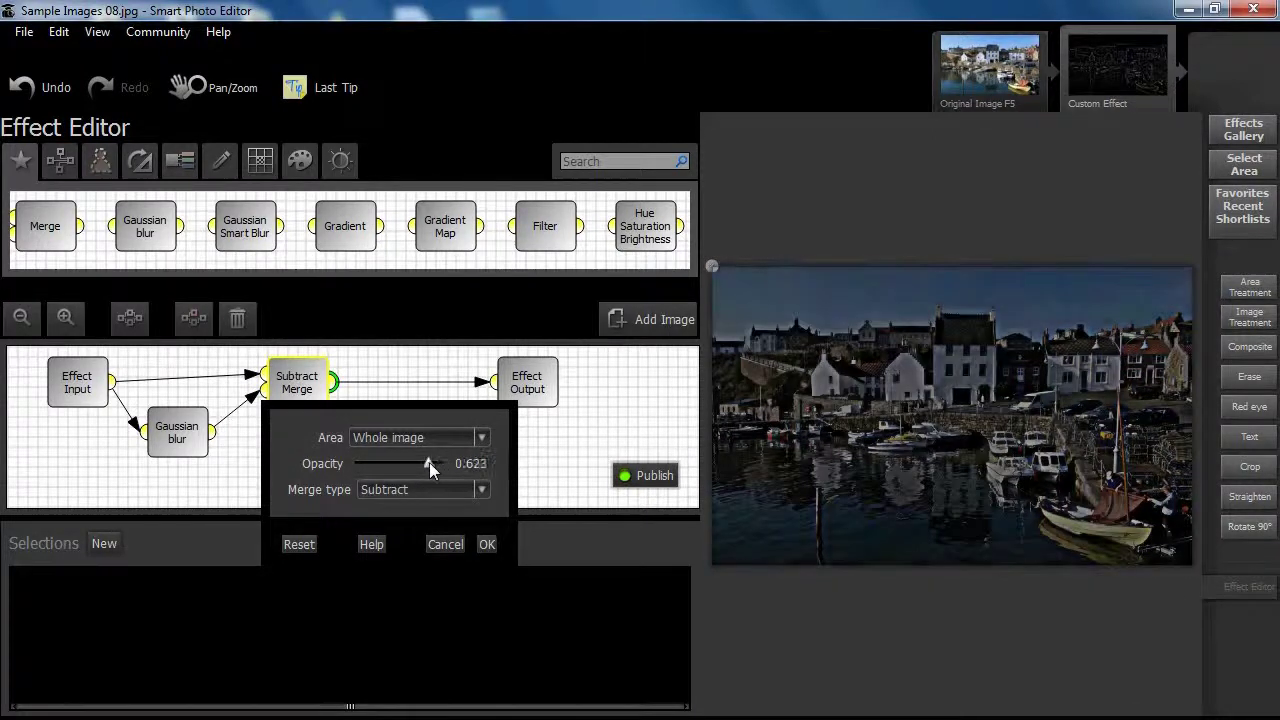
left_click(478, 490)
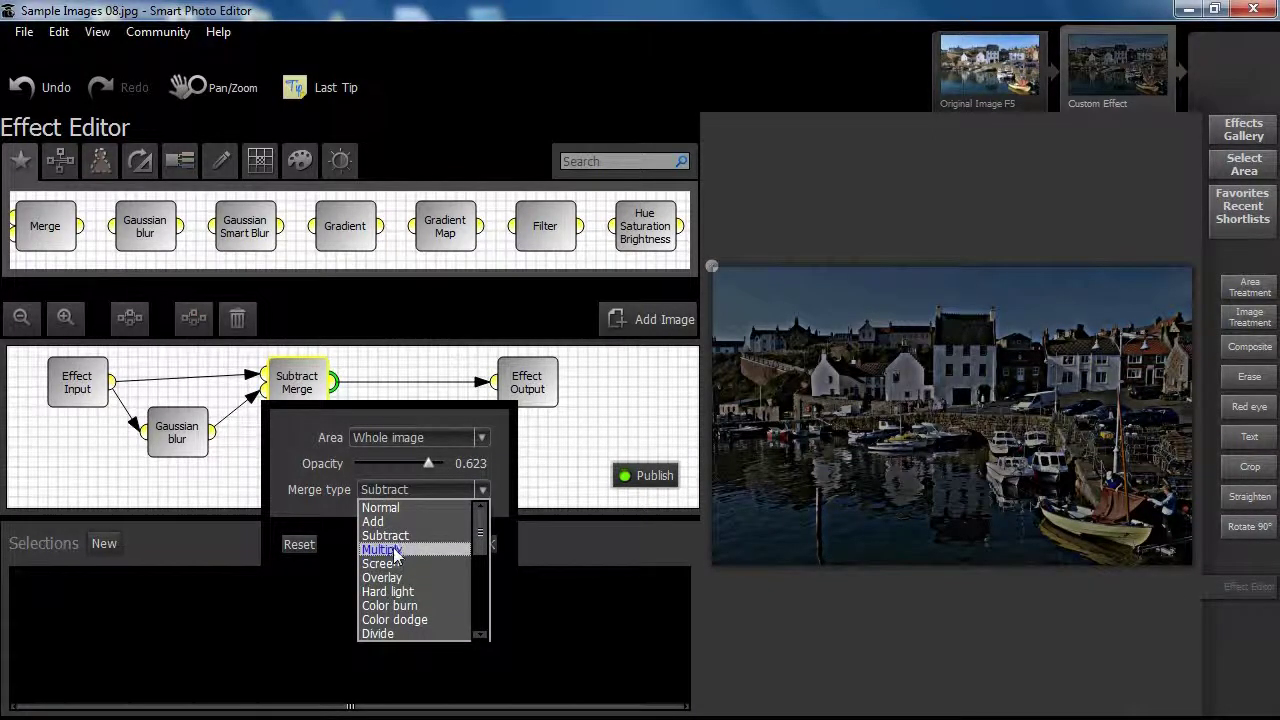
left_click(400, 550)
mouse_move(425, 462)
left_mouse_down()
mouse_move(393, 463)
mouse_move(448, 470)
mouse_move(425, 465)
left_mouse_up()
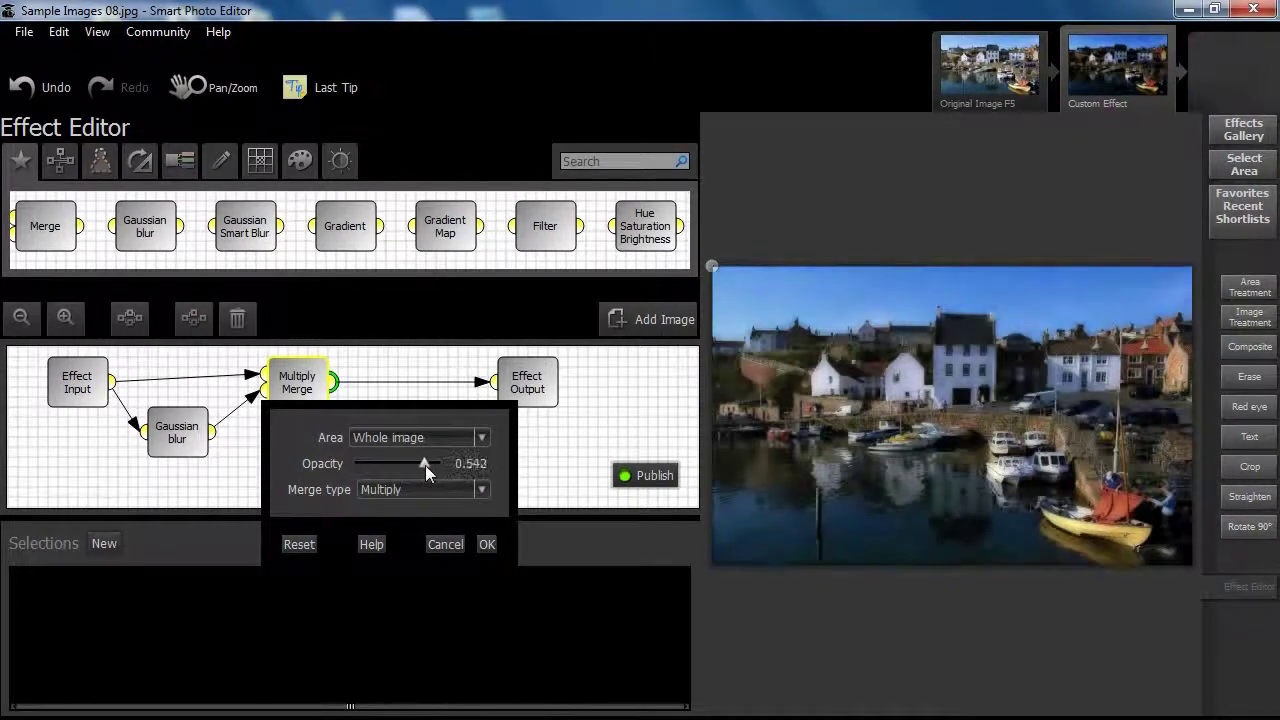
left_click(480, 490)
Try the merge as Darken (min), then as Extrapolate at full opacity
left_click_drag(483, 538, 485, 567)
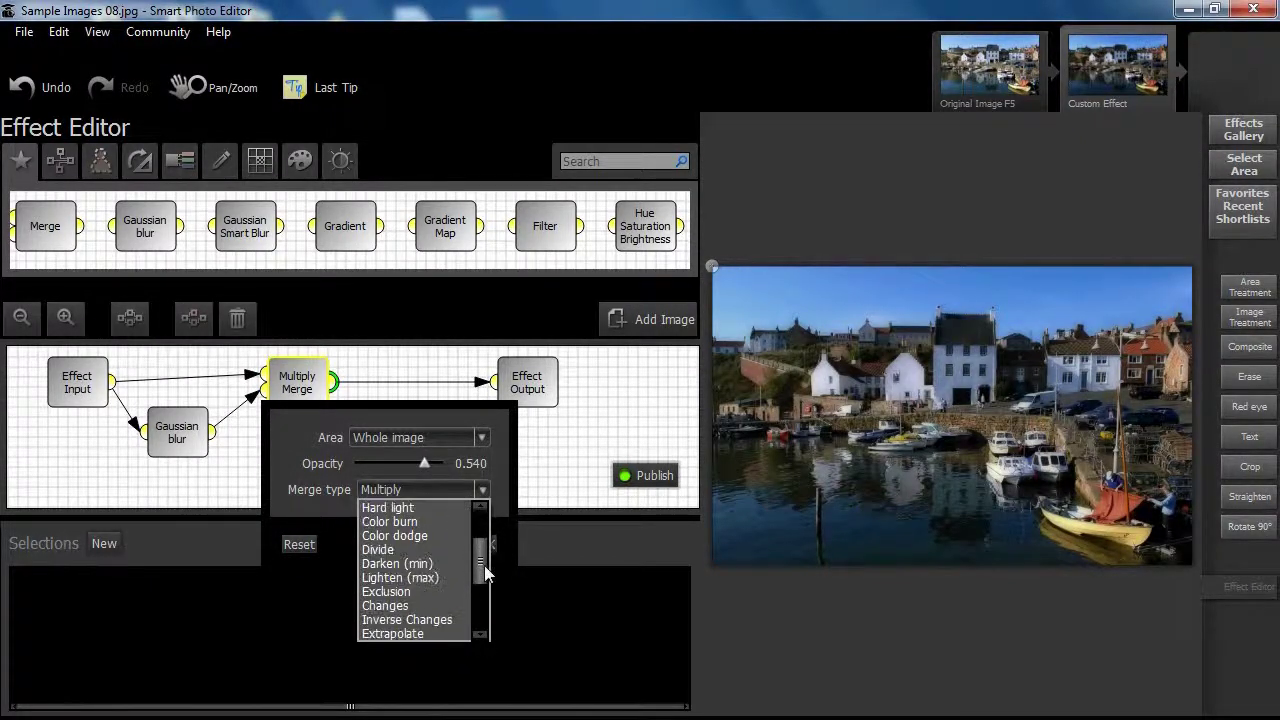
left_click(400, 563)
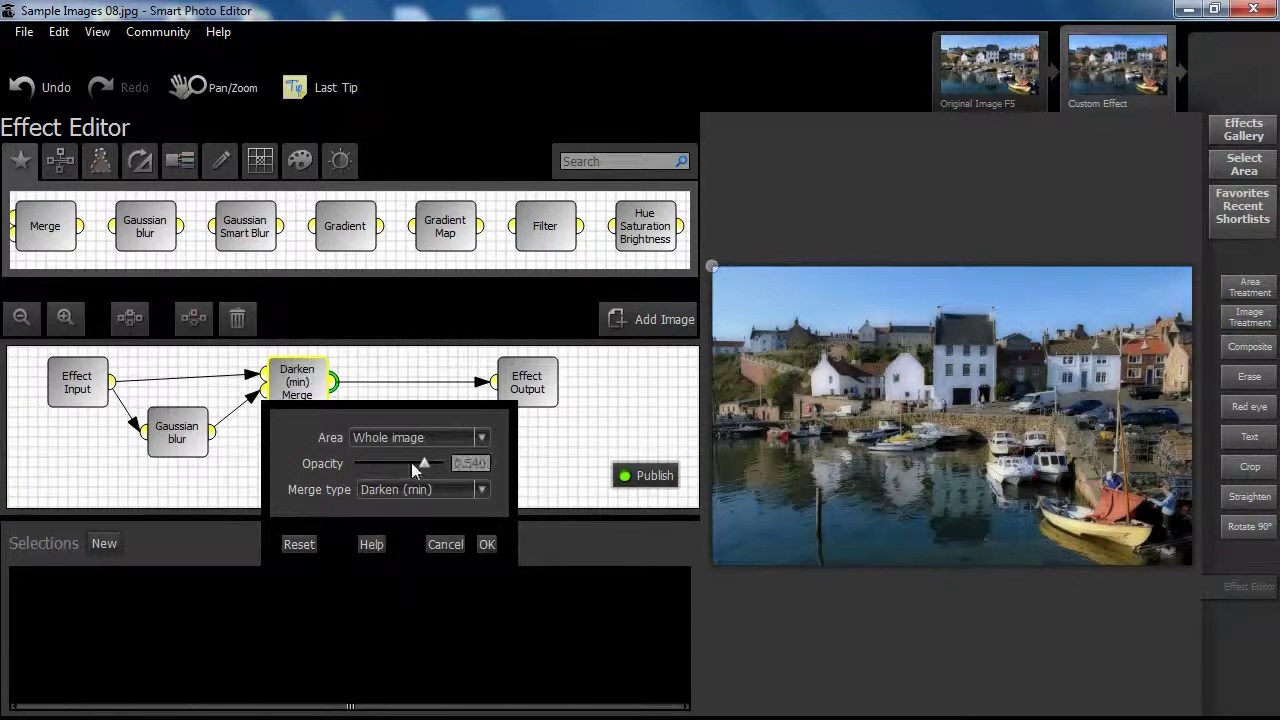
mouse_move(429, 462)
left_mouse_down()
mouse_move(373, 462)
mouse_move(448, 462)
mouse_move(417, 461)
left_mouse_up()
left_click(481, 489)
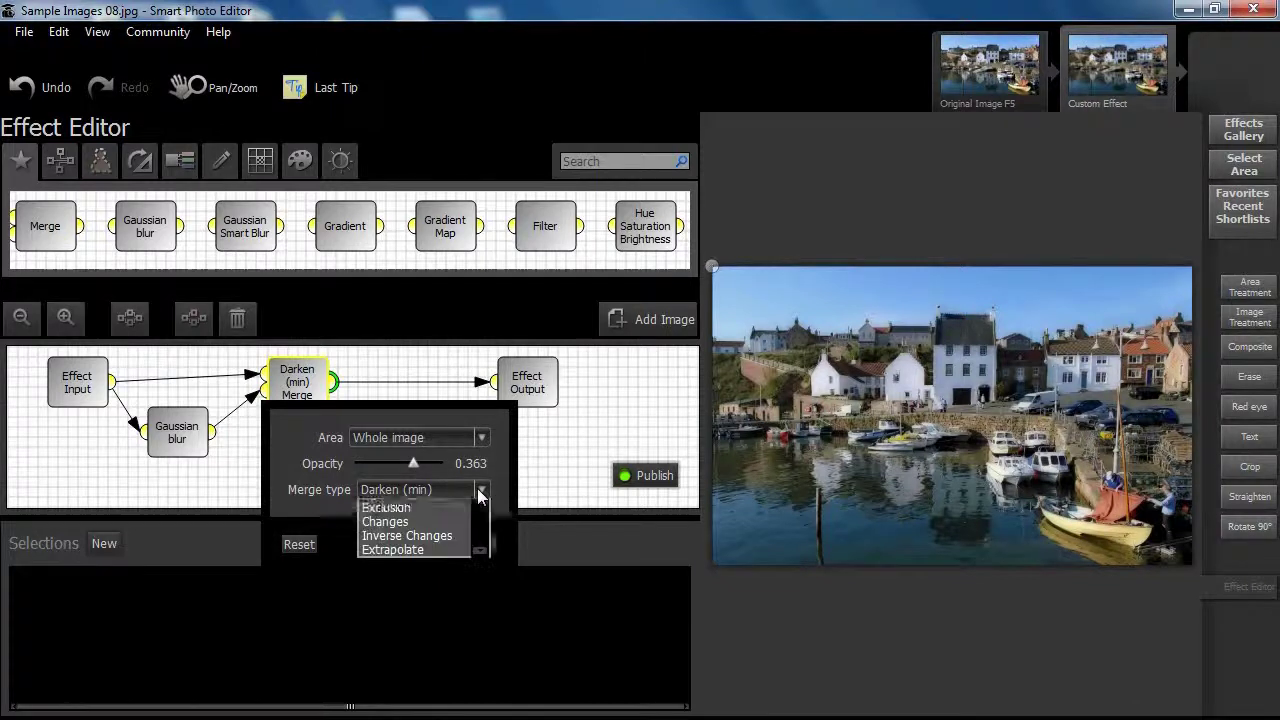
scroll(479, 577, "down", 2)
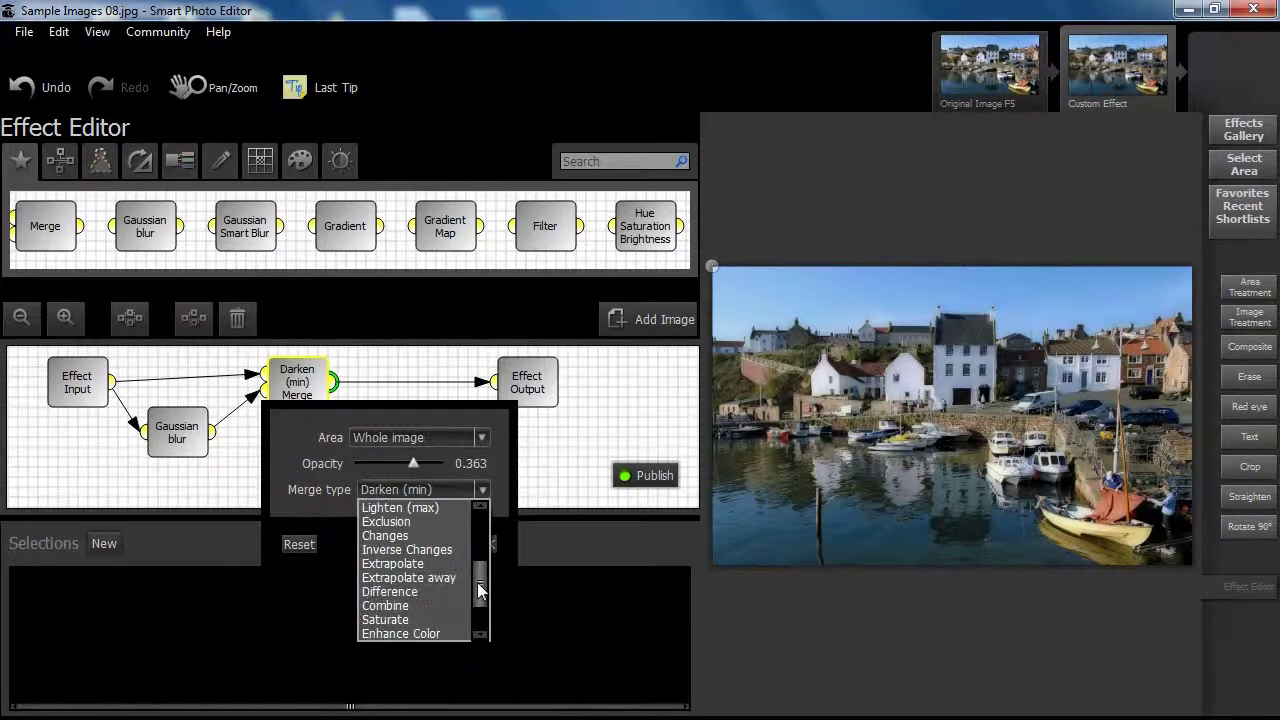
left_click(397, 564)
left_click_drag(413, 464, 446, 455)
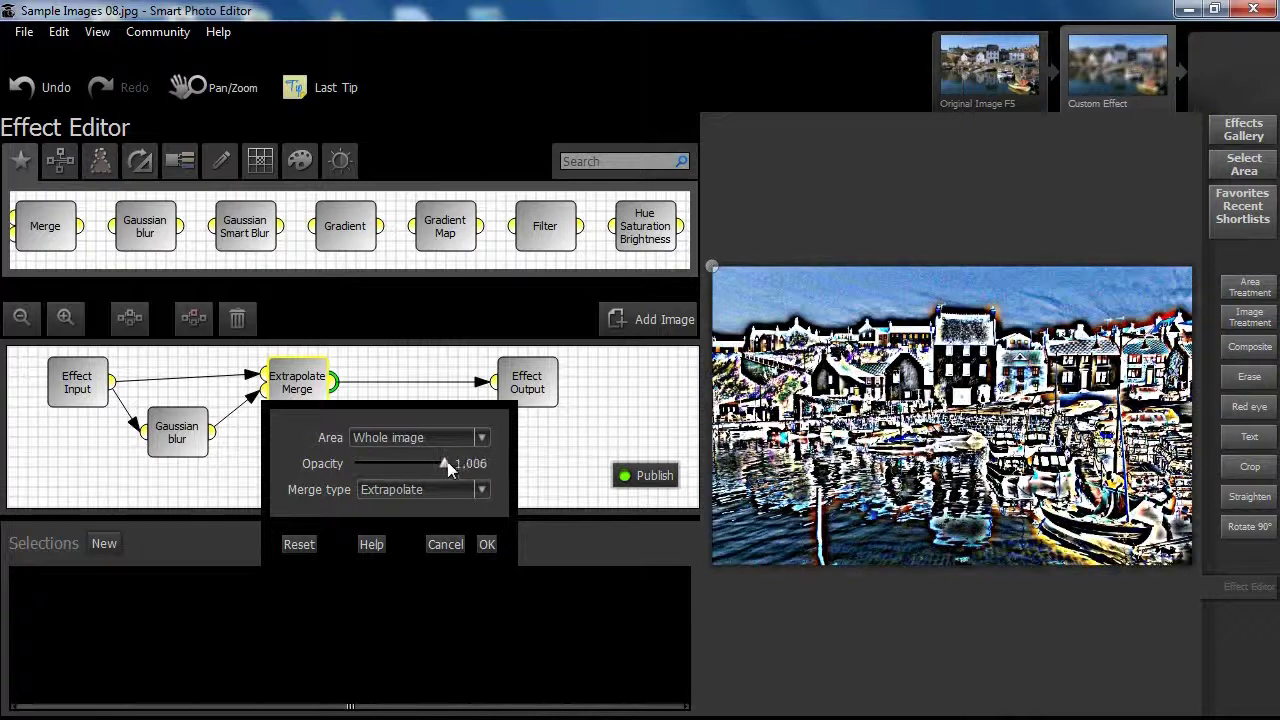
Settle on Darken (min) merge type at 0.690 opacity and confirm
left_click(479, 491)
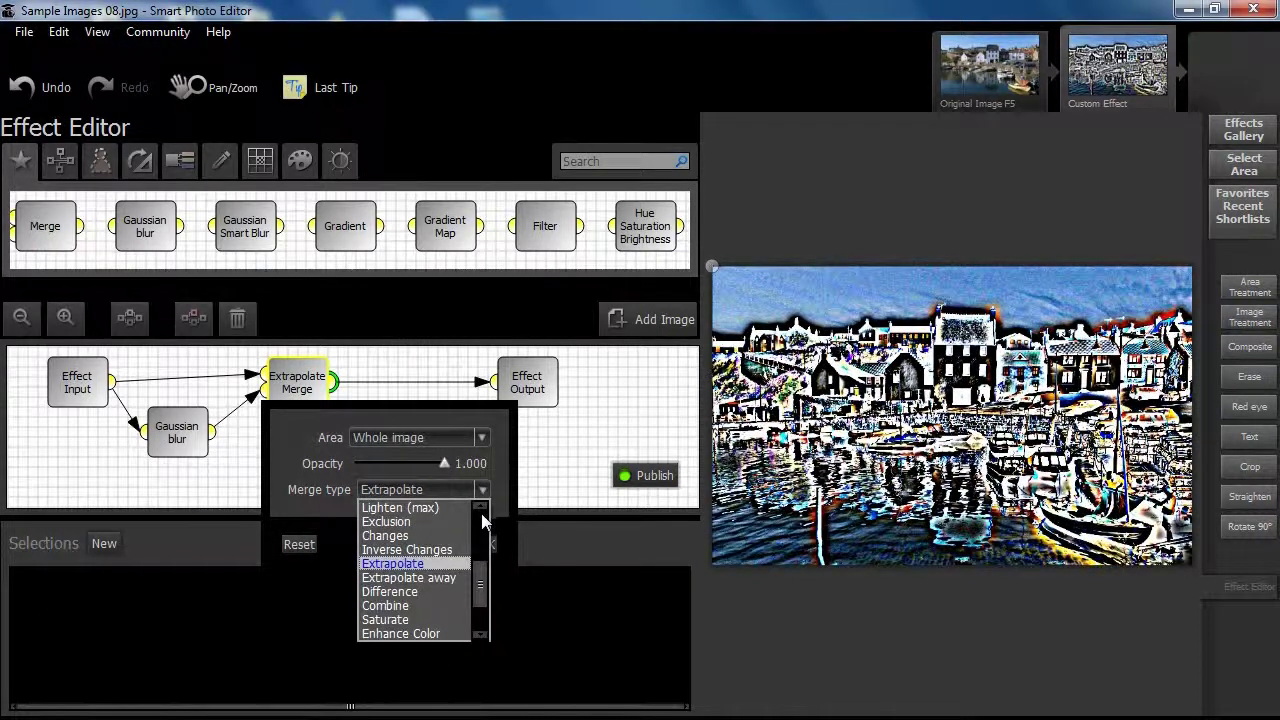
scroll(481, 580, "up", 1)
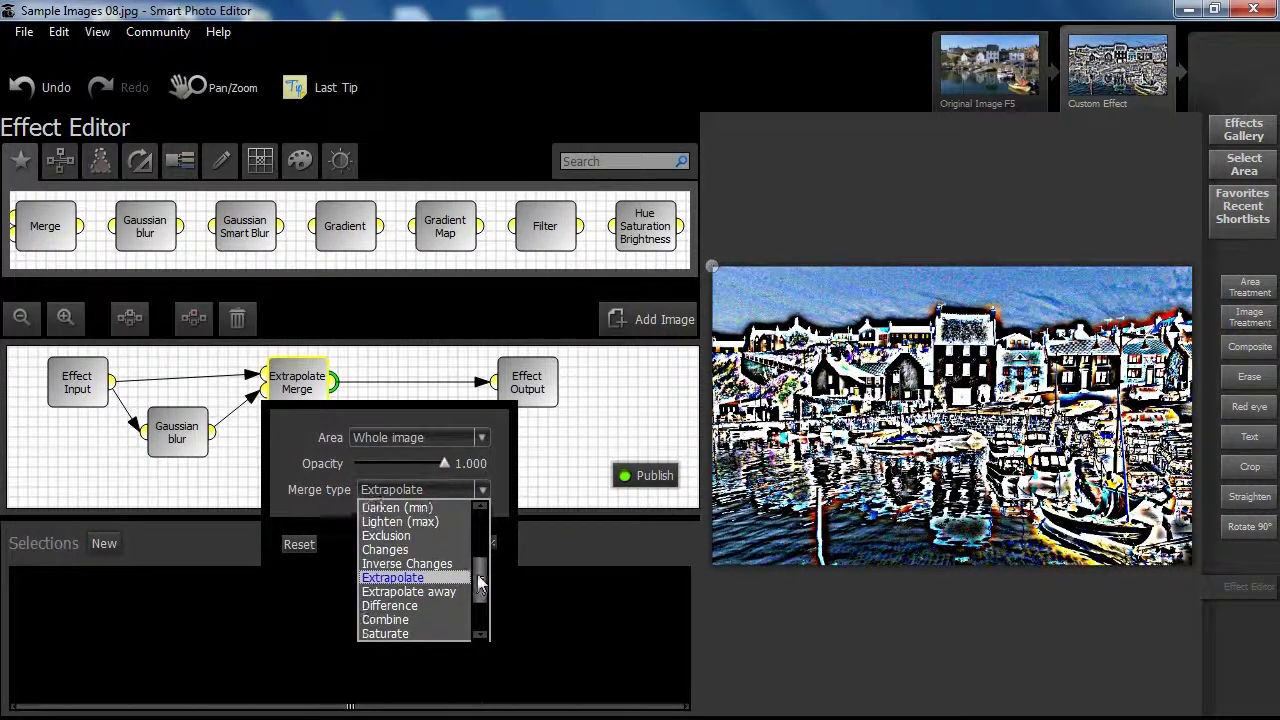
scroll(481, 580, "up", 2)
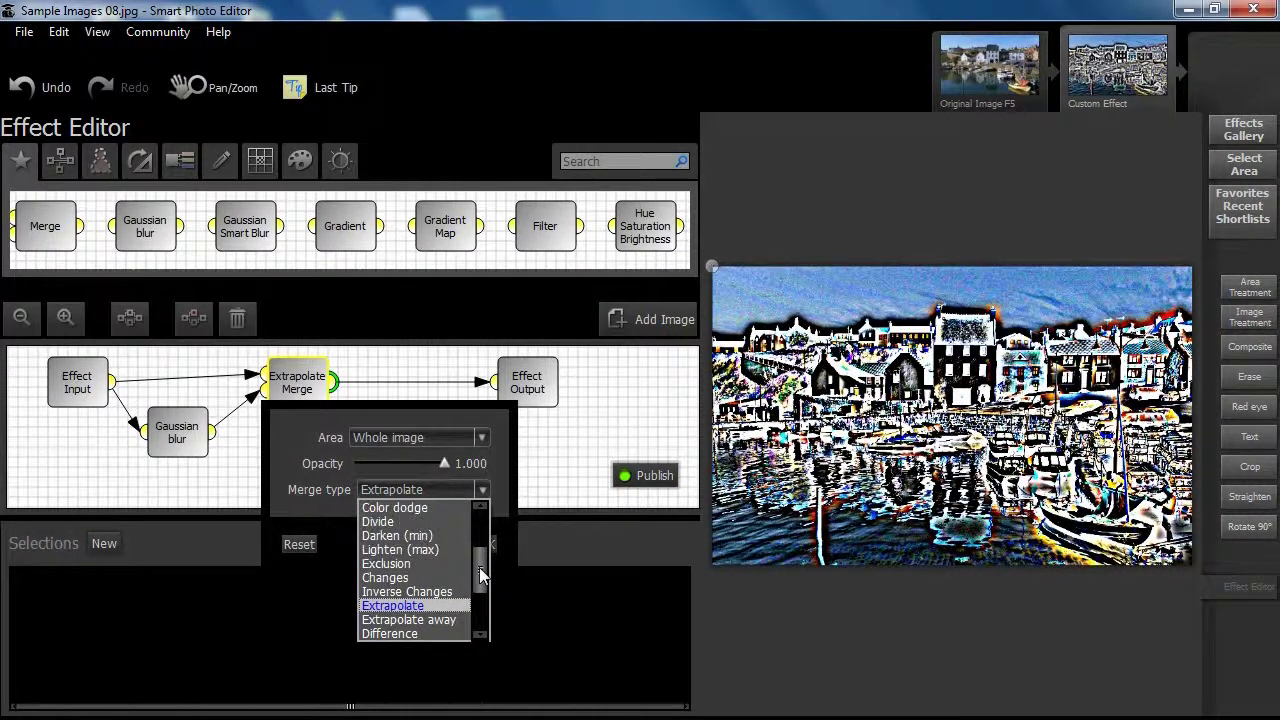
left_click(394, 540)
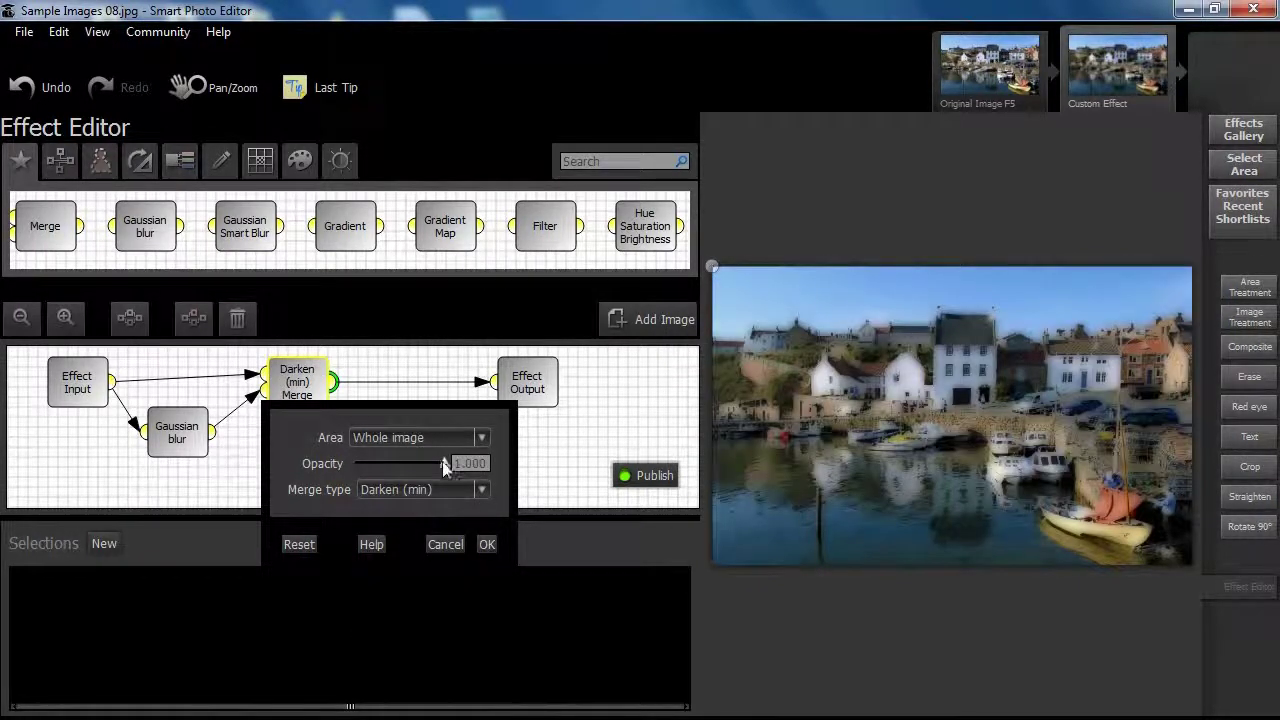
left_click_drag(443, 462, 371, 461)
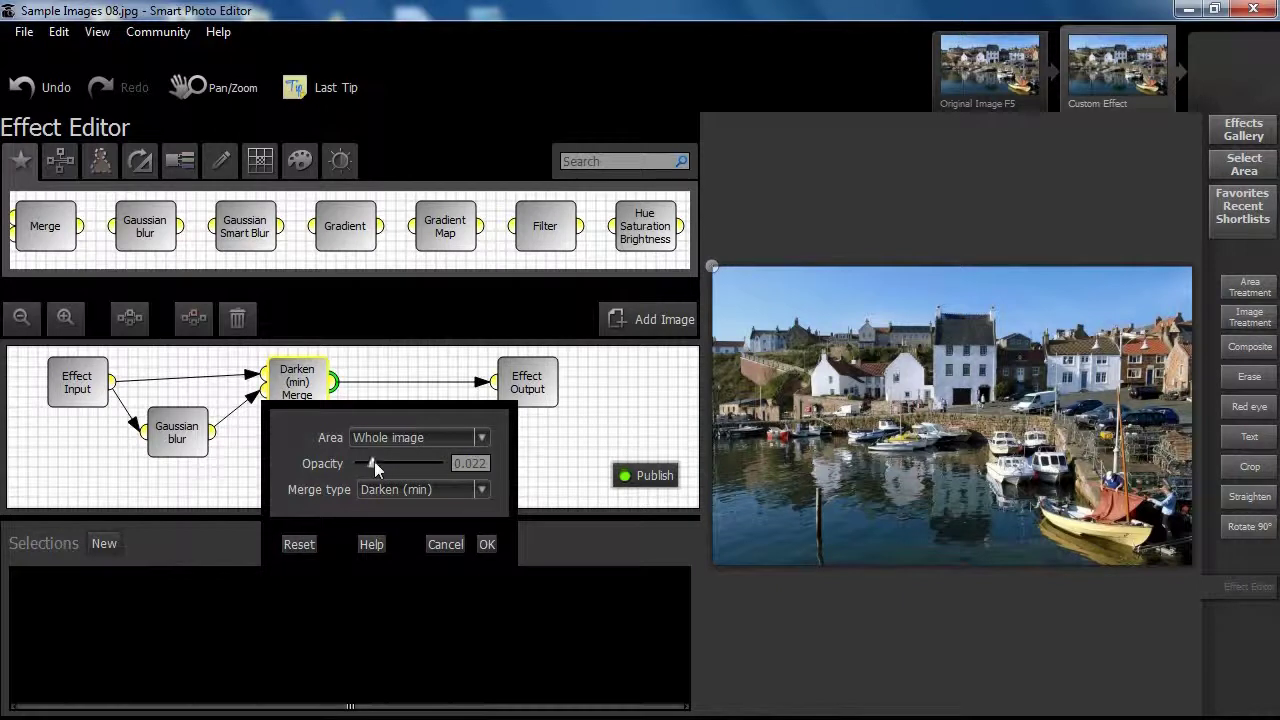
left_click_drag(376, 461, 429, 459)
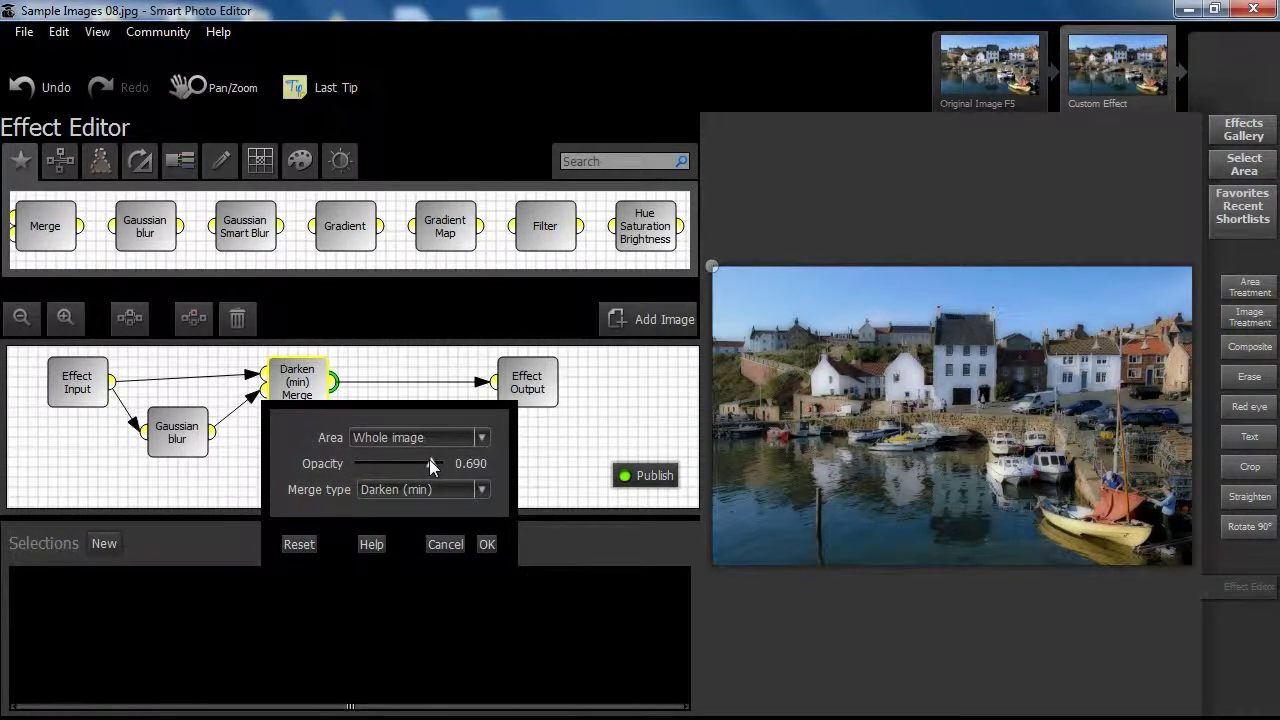
left_click(484, 543)
Add a Merge node fed by Gaussian blur and Darken (min) Merge, placed before Effect Output
left_click_drag(122, 330, 285, 448)
left_click_drag(211, 433, 372, 465)
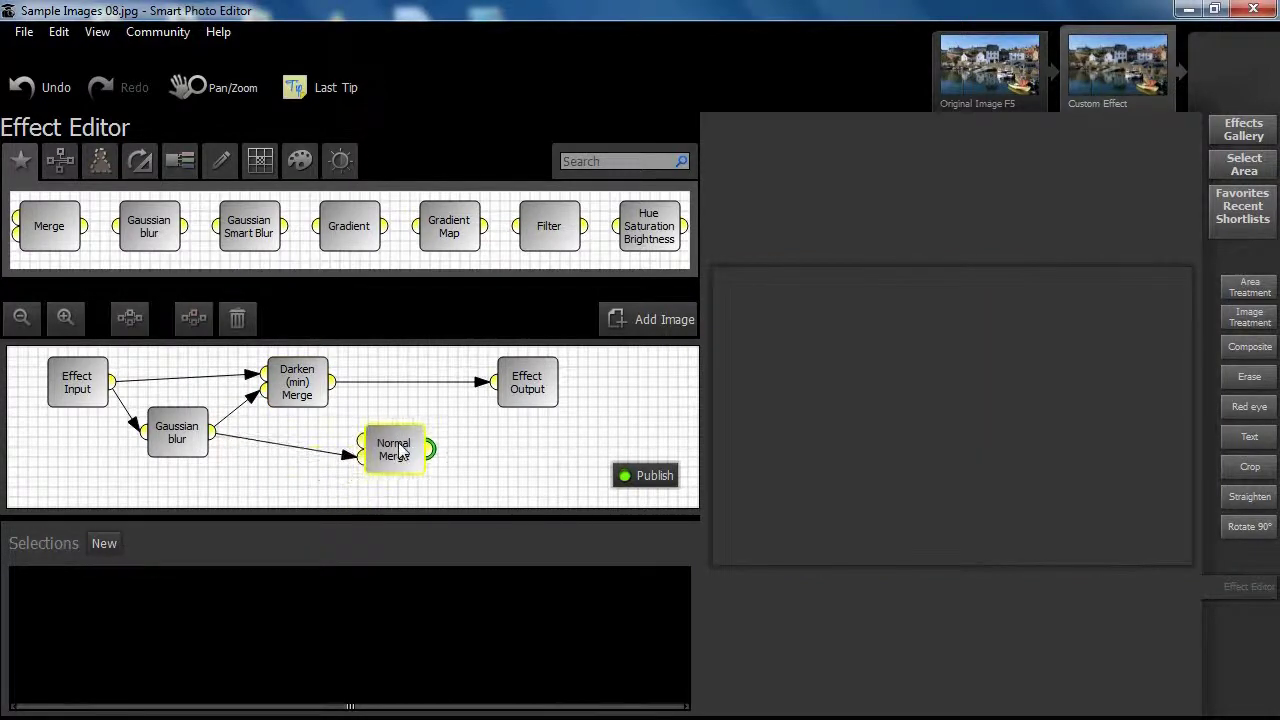
left_click_drag(331, 383, 494, 381)
left_click_drag(395, 450, 405, 420)
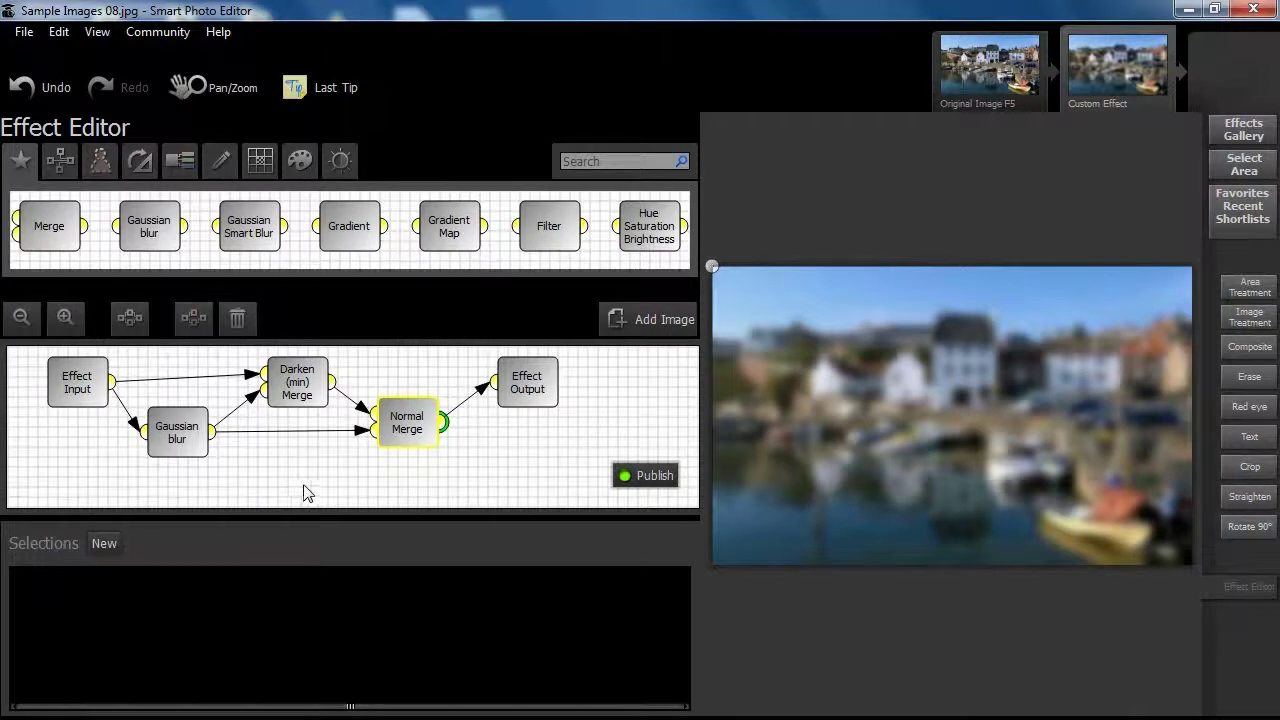
Make the second merge an Extrapolate away Merge with low opacity and confirm
double_click(410, 430)
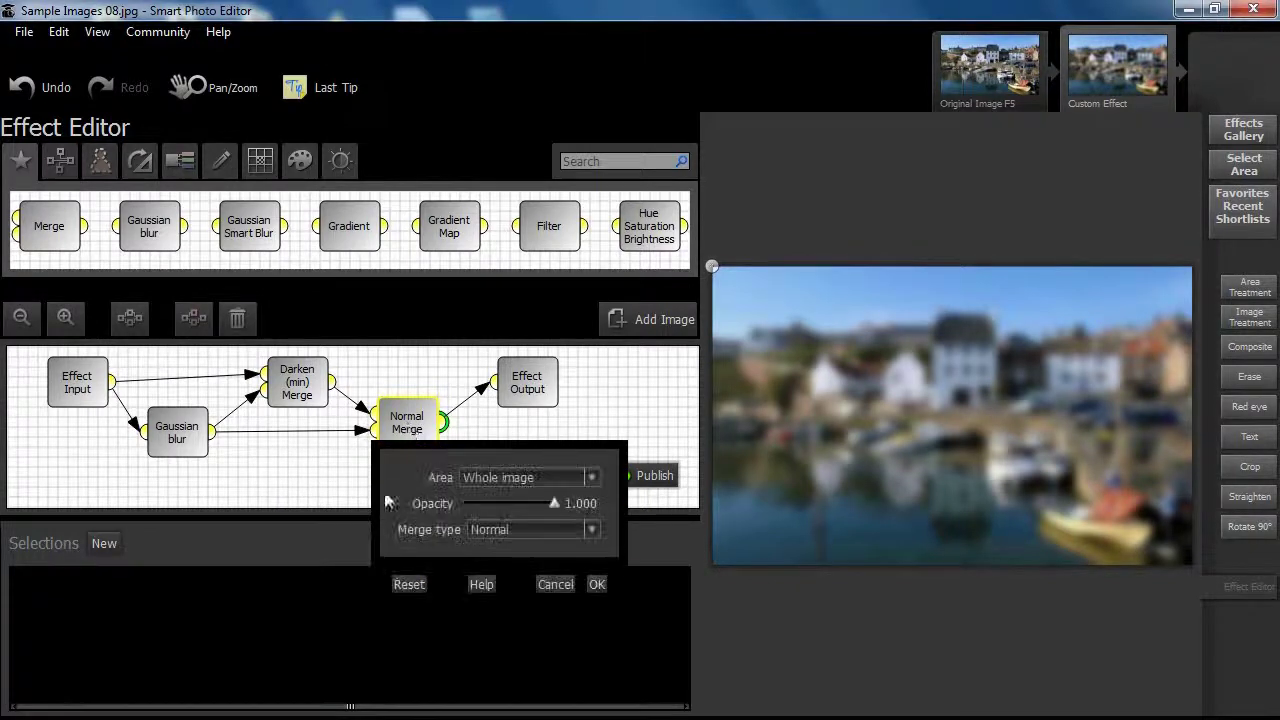
left_click(592, 530)
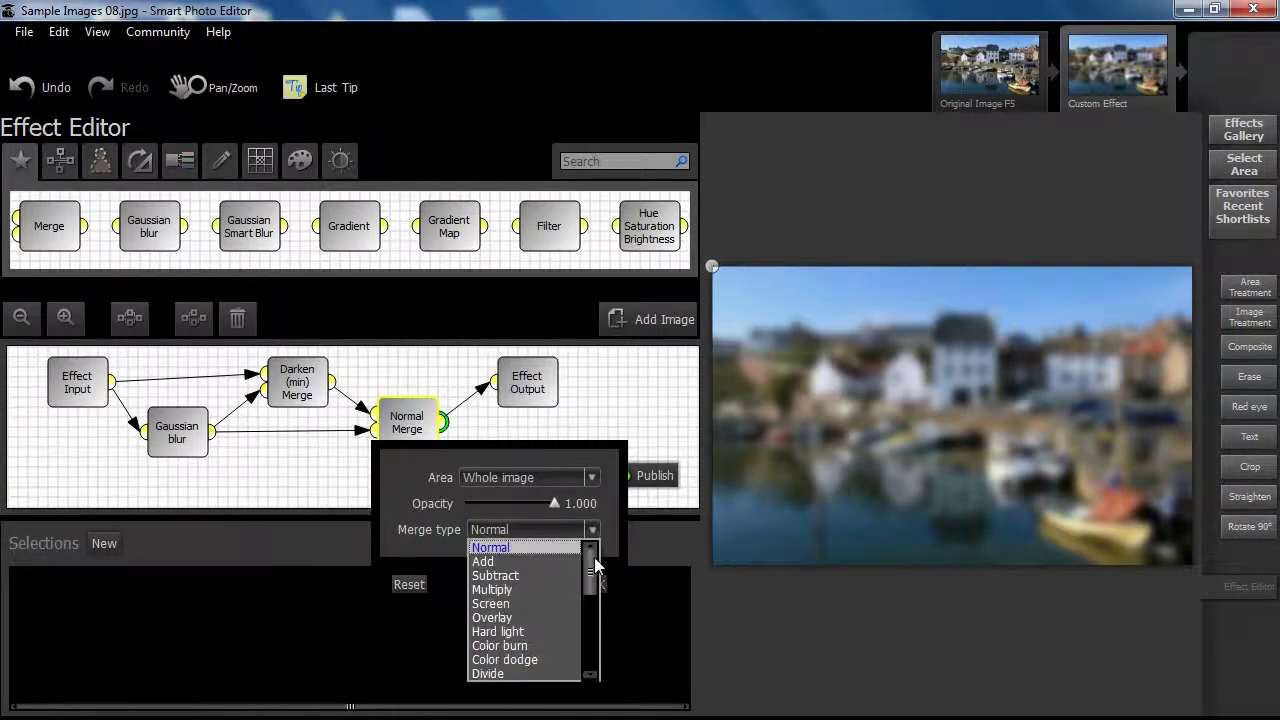
scroll(540, 606, "down", 5)
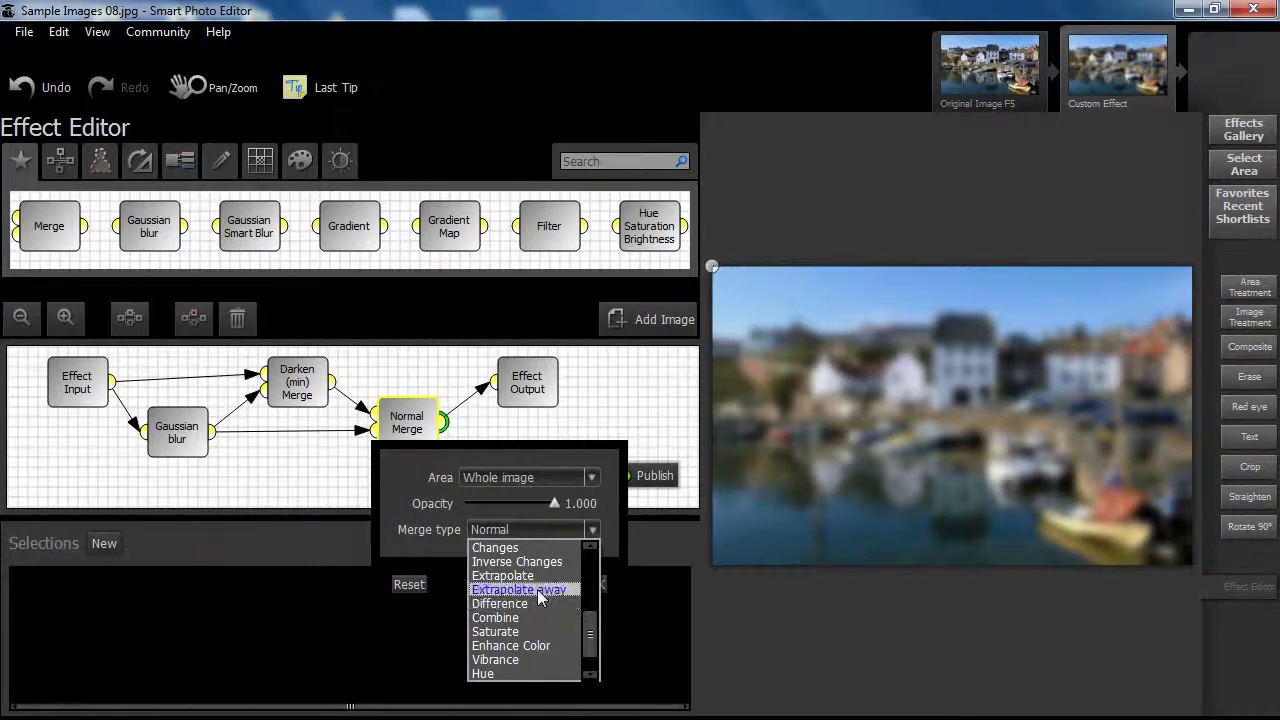
left_click(537, 589)
left_click_drag(558, 505, 504, 499)
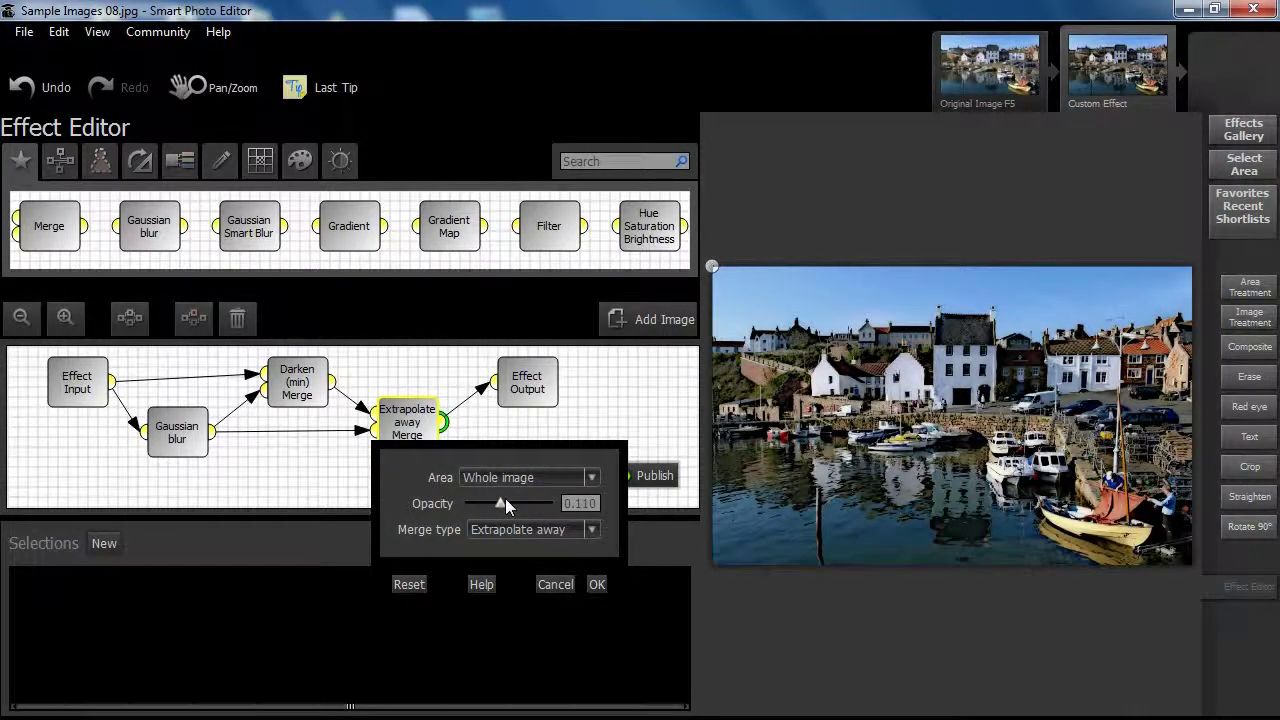
left_click(596, 584)
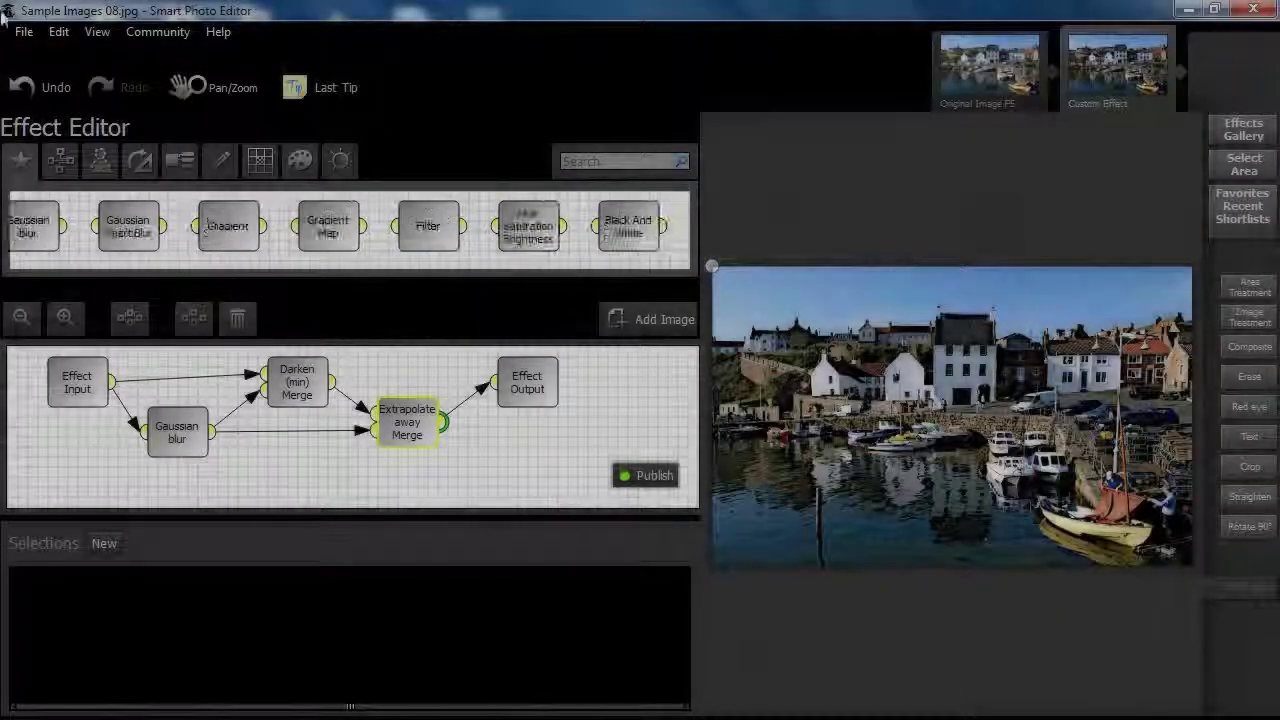
left_click(22, 33)
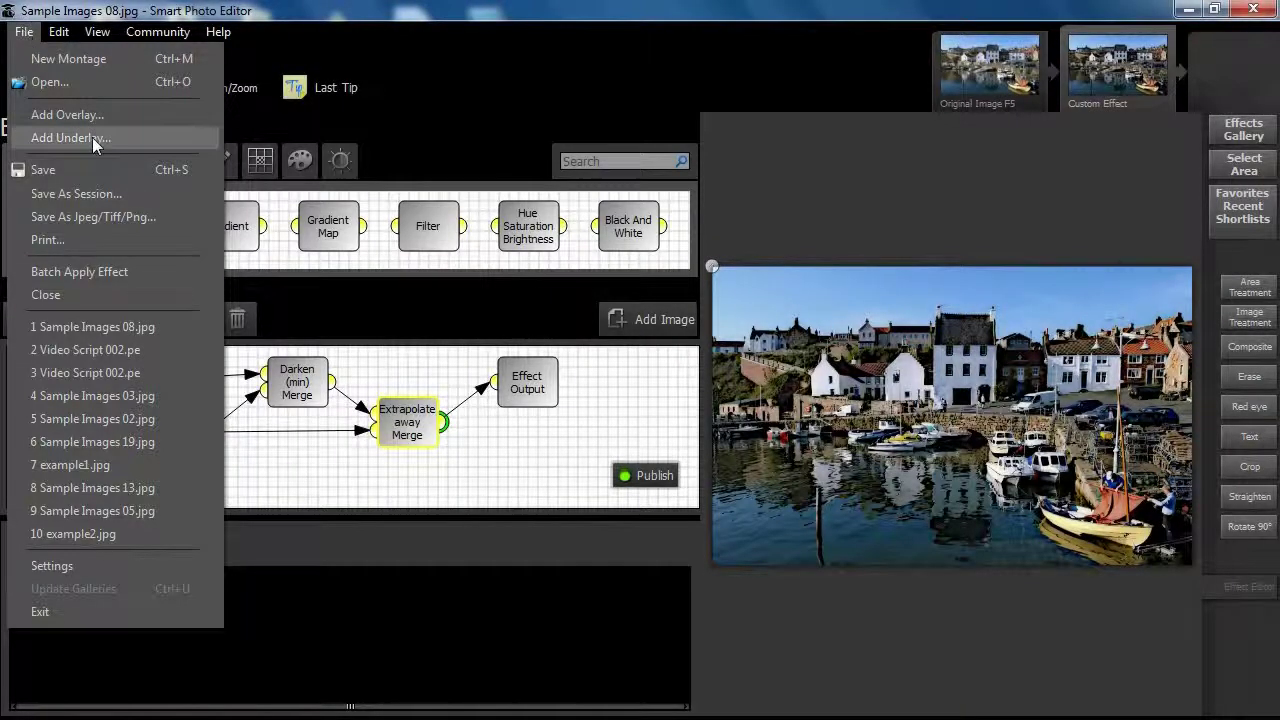
left_click(110, 193)
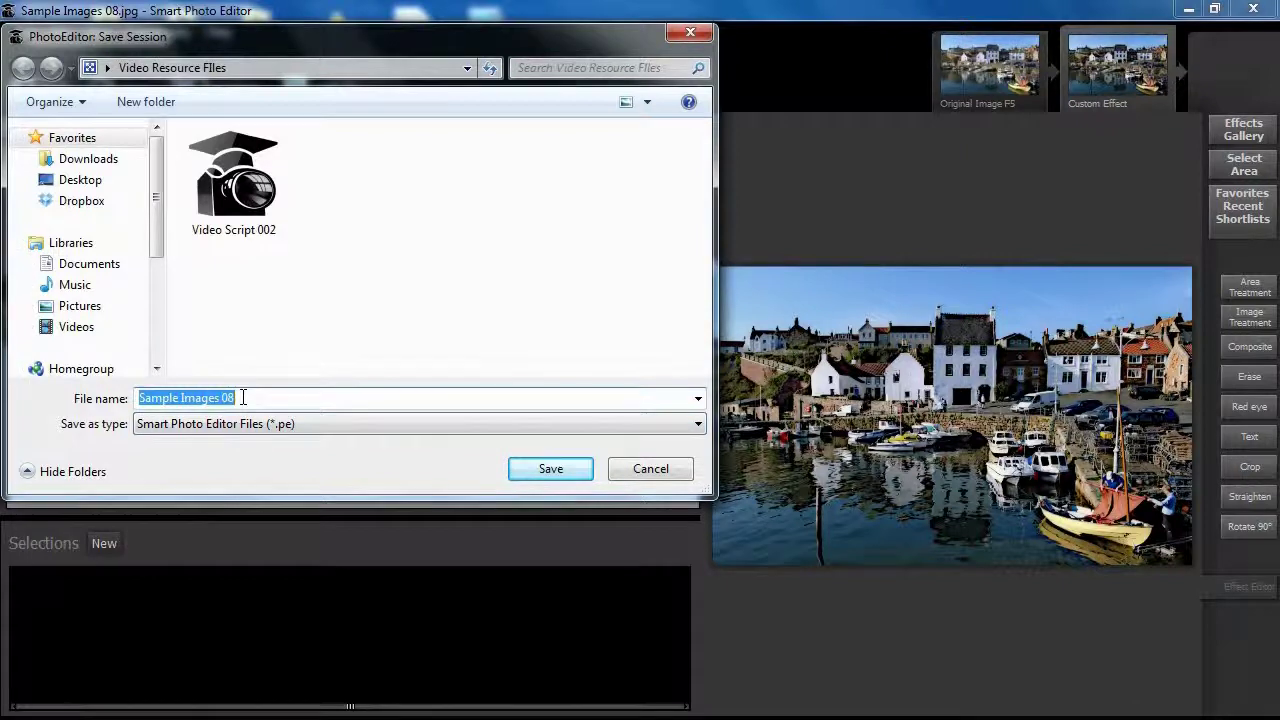
left_click_drag(243, 398, 116, 403)
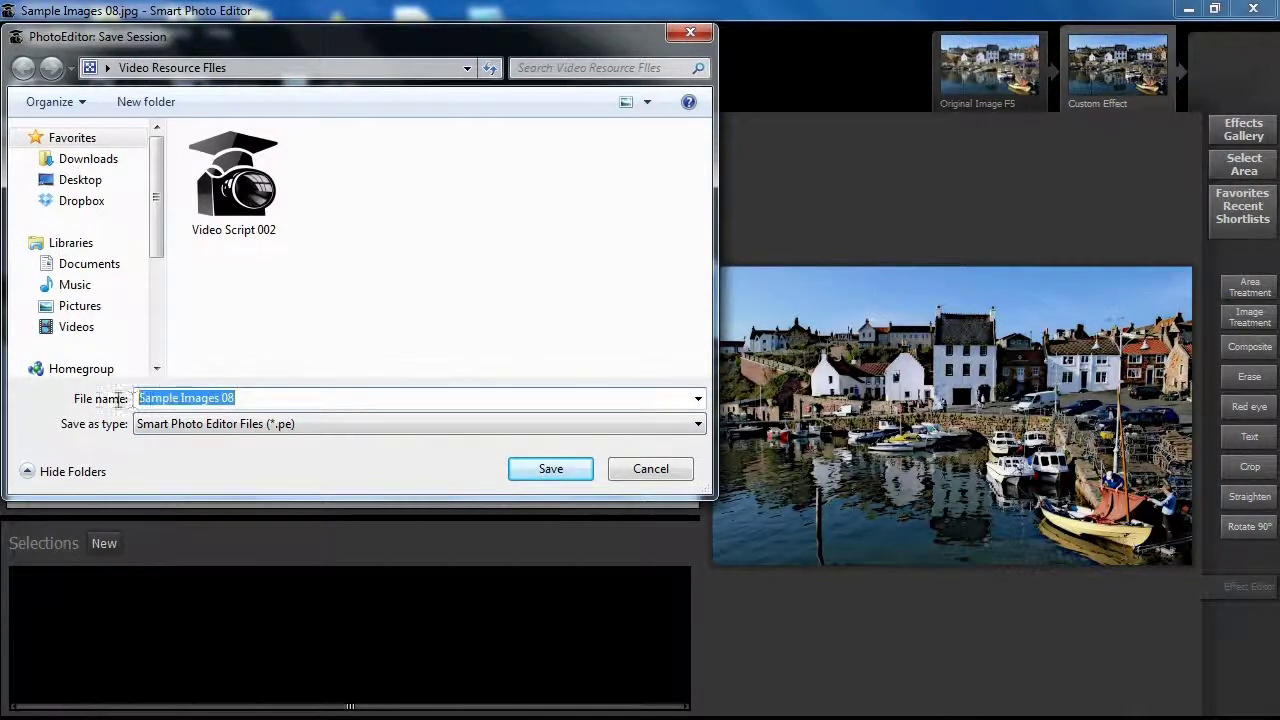
type("Test")
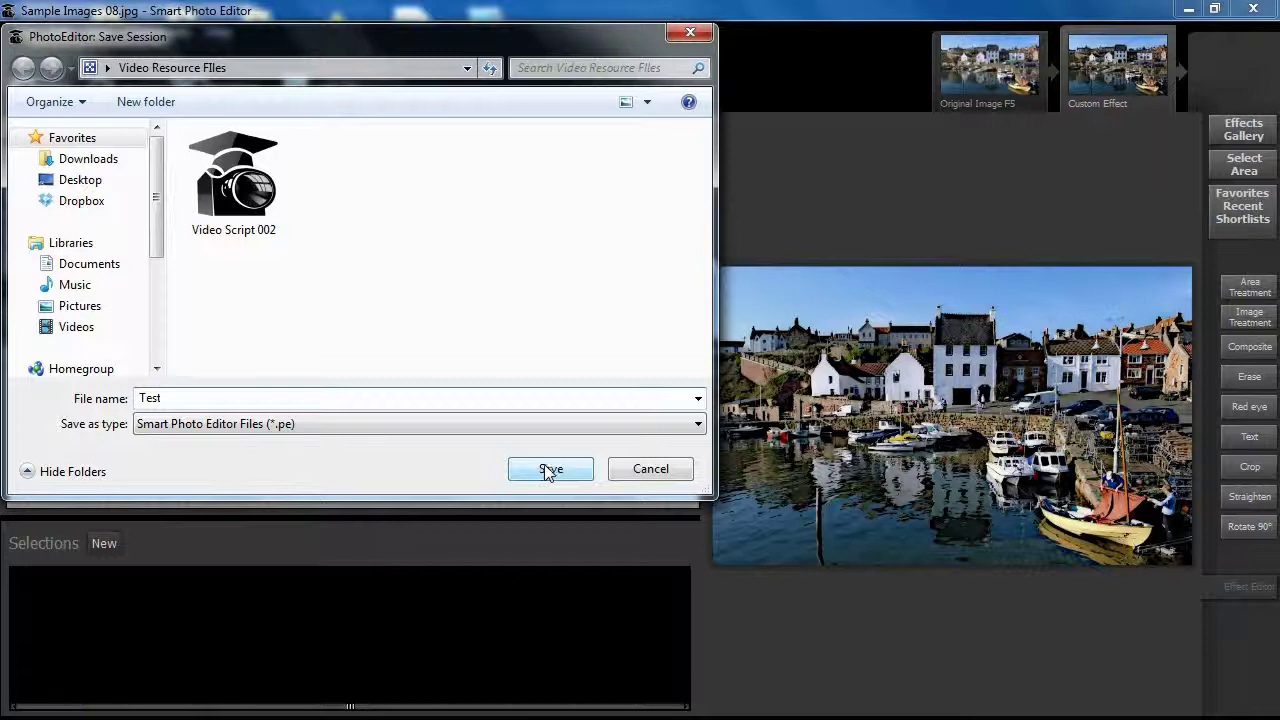
left_click(690, 35)
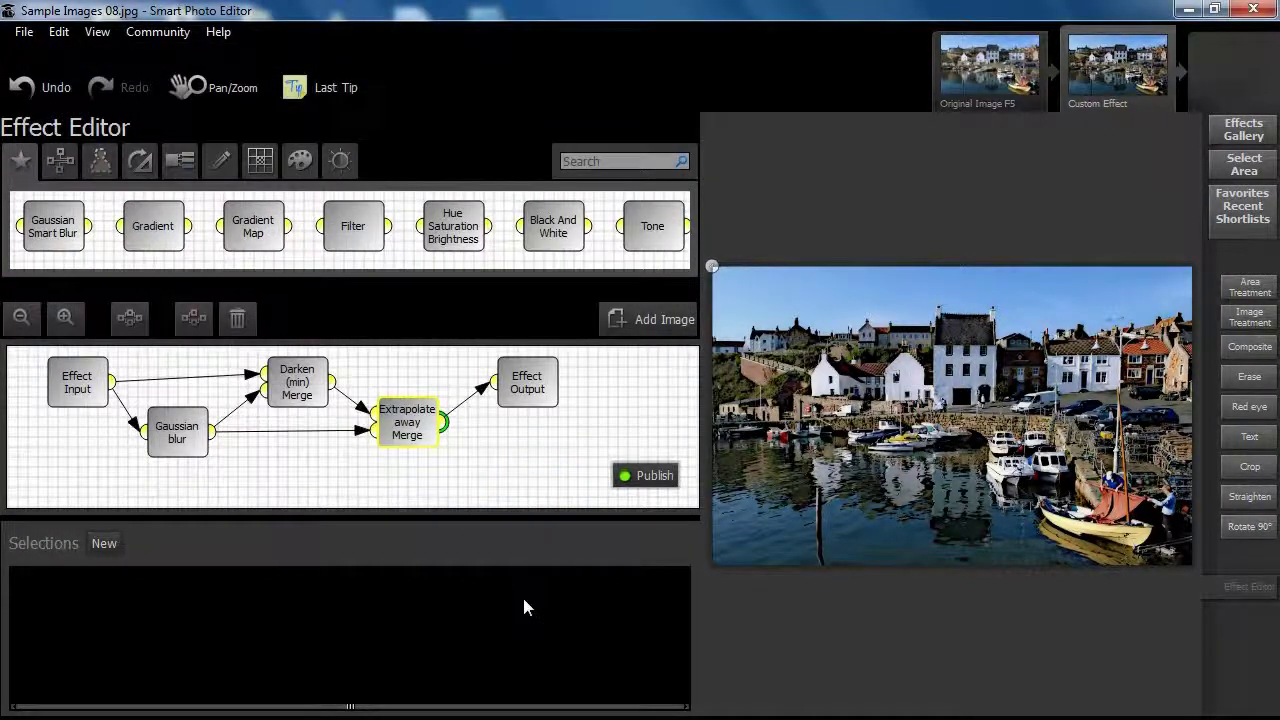